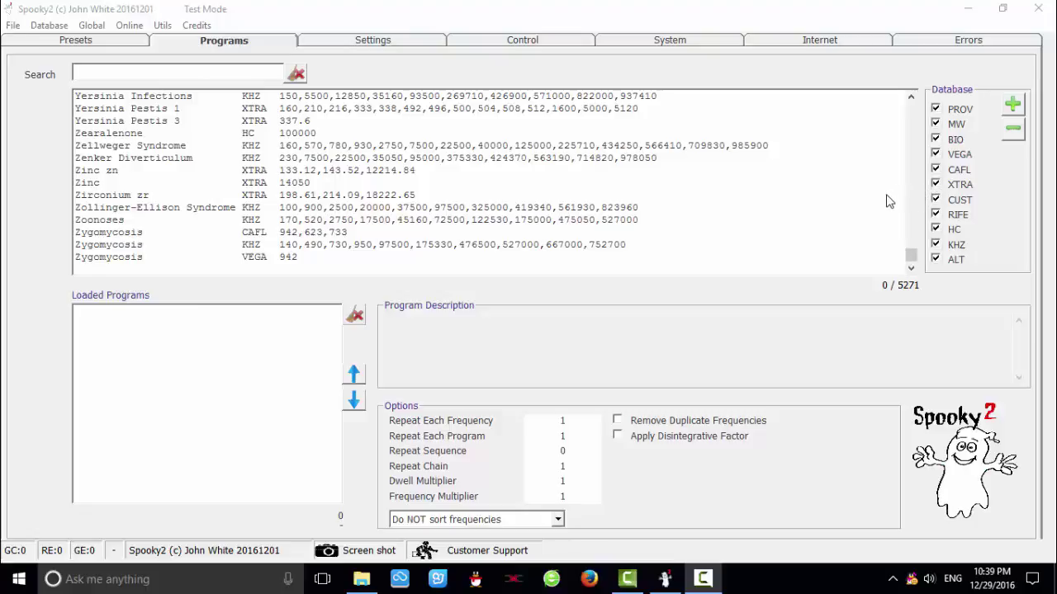
Copy the desktop files custom.~csv and custom into the C:\Spooky2 folder, replacing the files already there
left_click(968, 9)
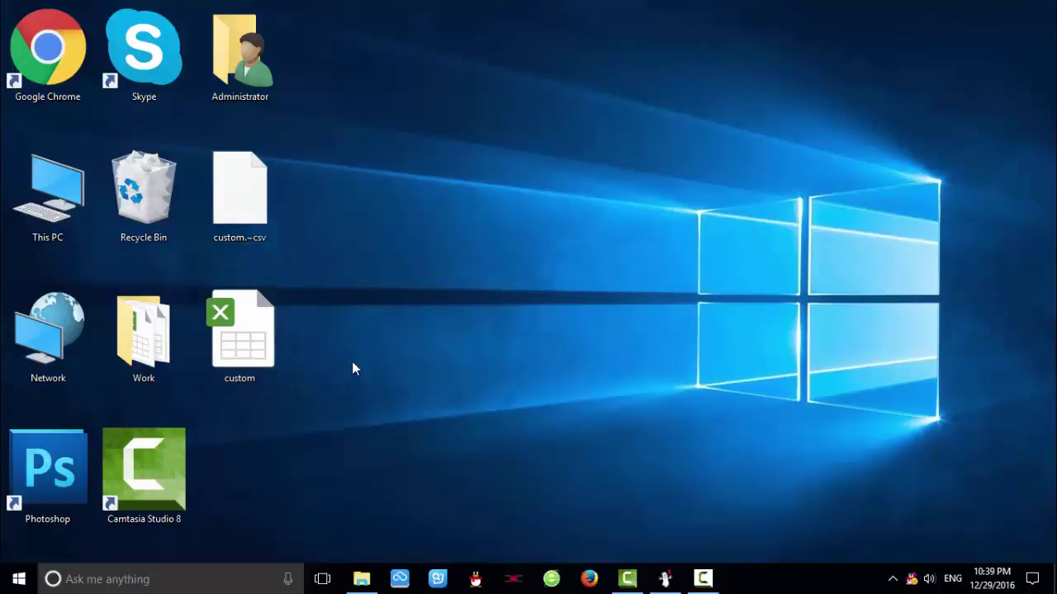
left_click_drag(352, 369, 231, 217)
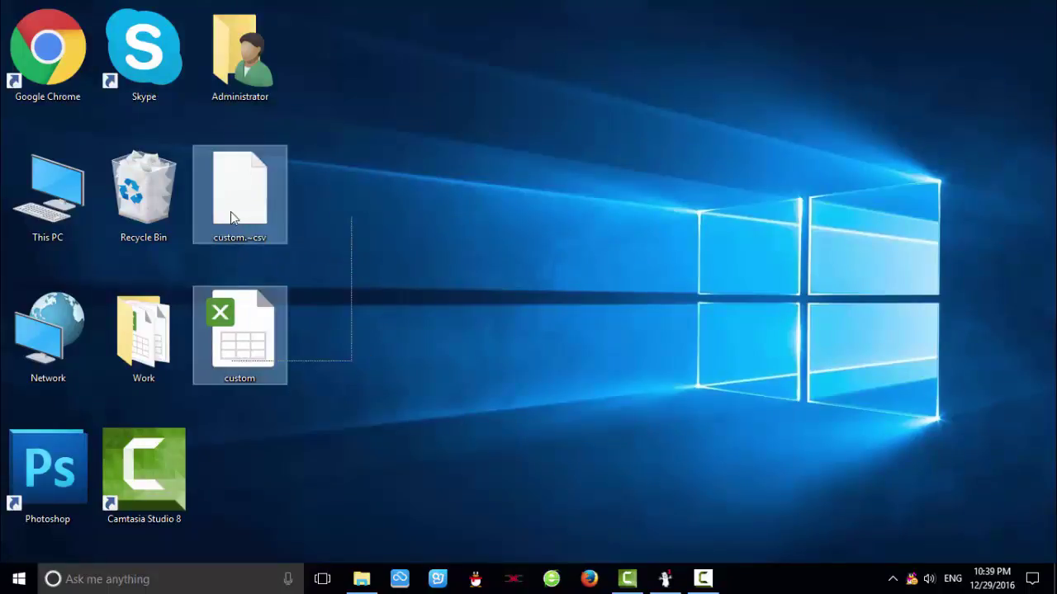
left_click(362, 579)
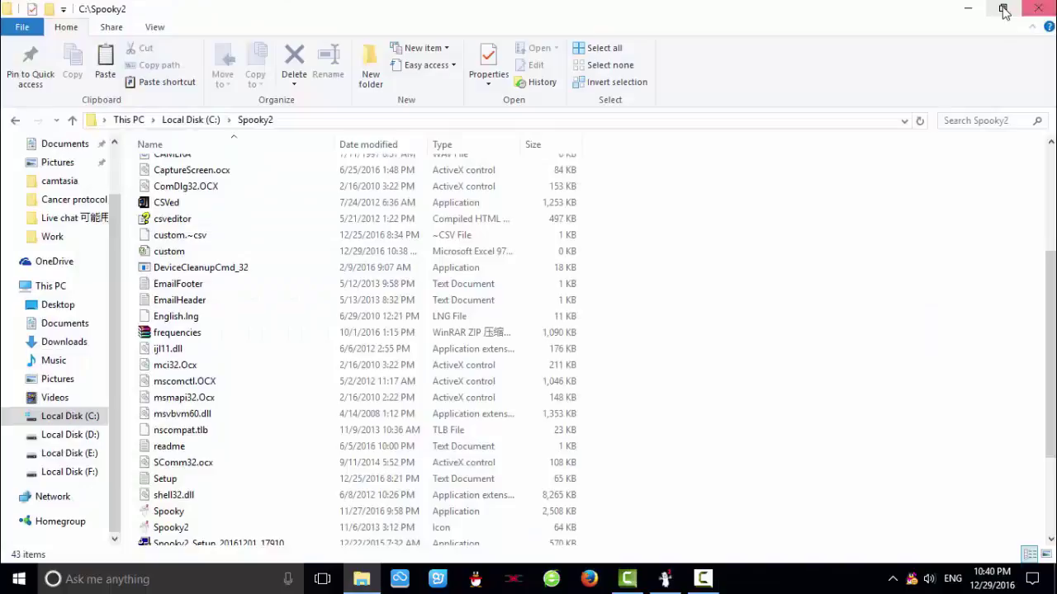
left_click(1002, 8)
left_click_drag(632, 82, 739, 54)
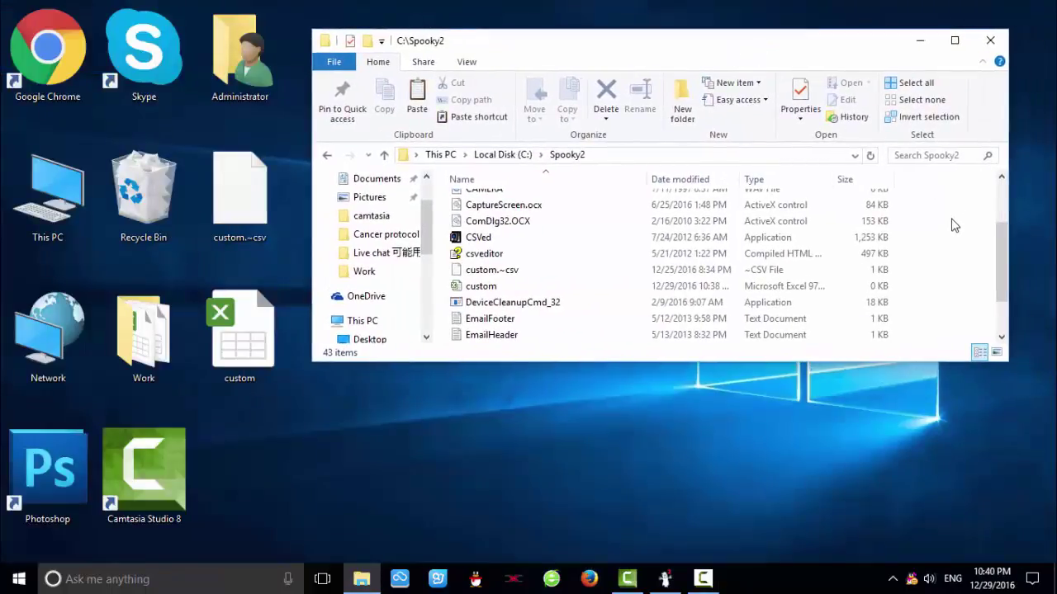
key("ctrl+v")
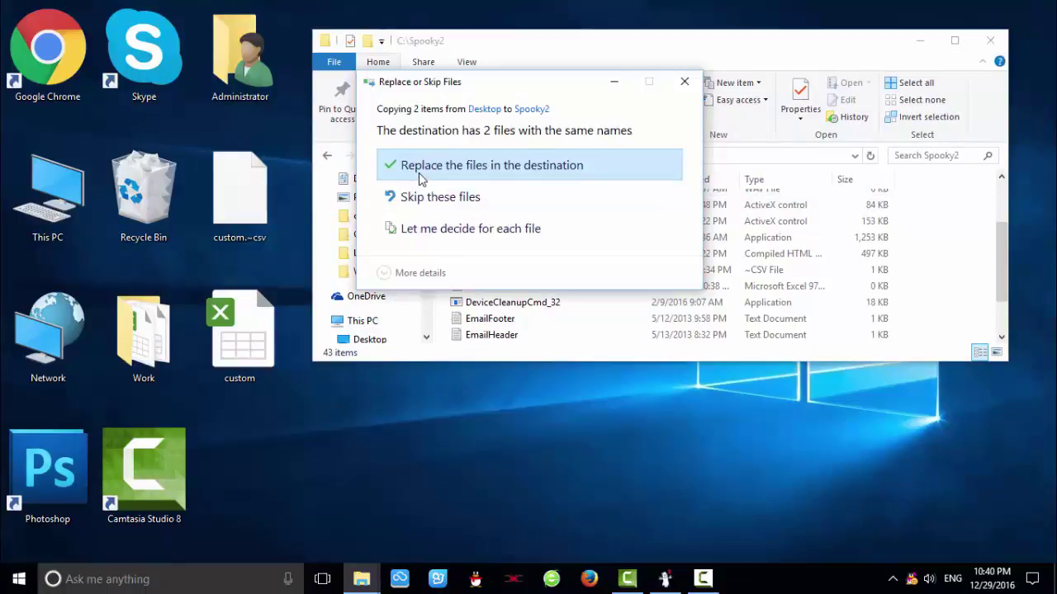
left_click(532, 165)
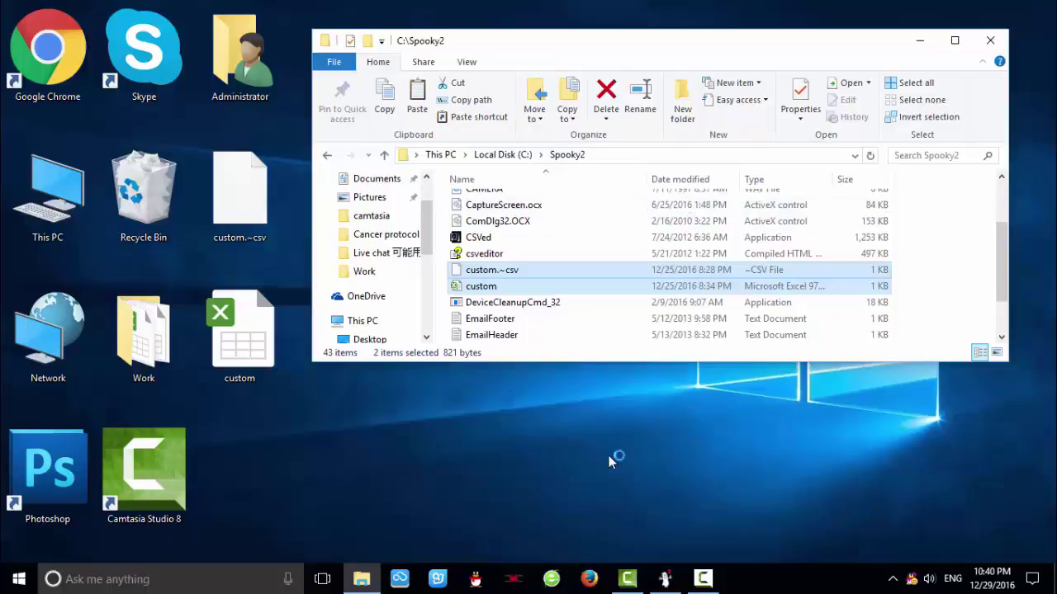
Switch to Spooky2, load the custom database file from C:\Spooky2, and view the end of the program list
left_click(670, 580)
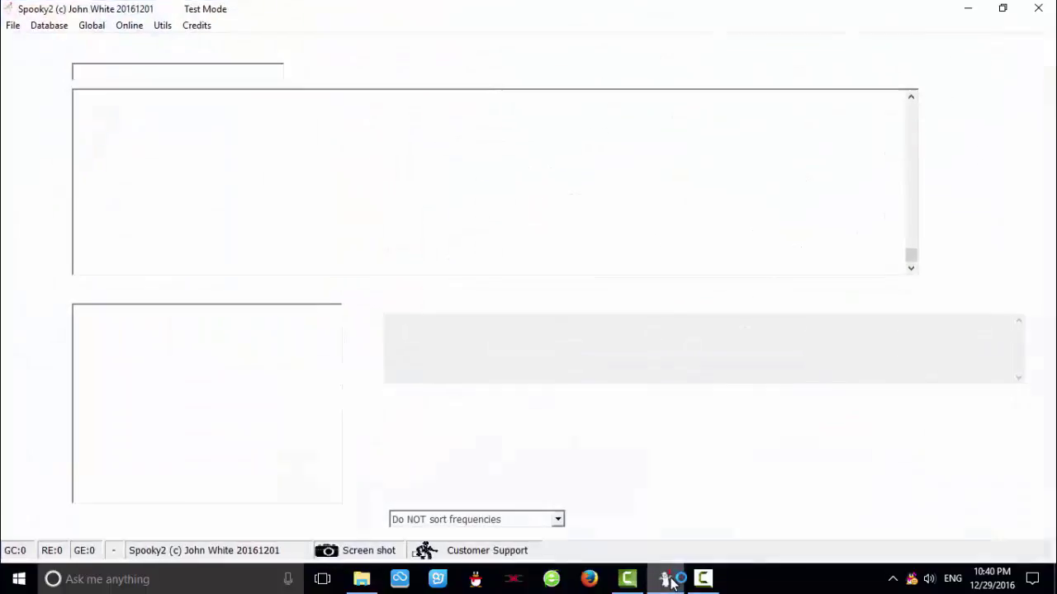
left_click(50, 25)
left_click(64, 41)
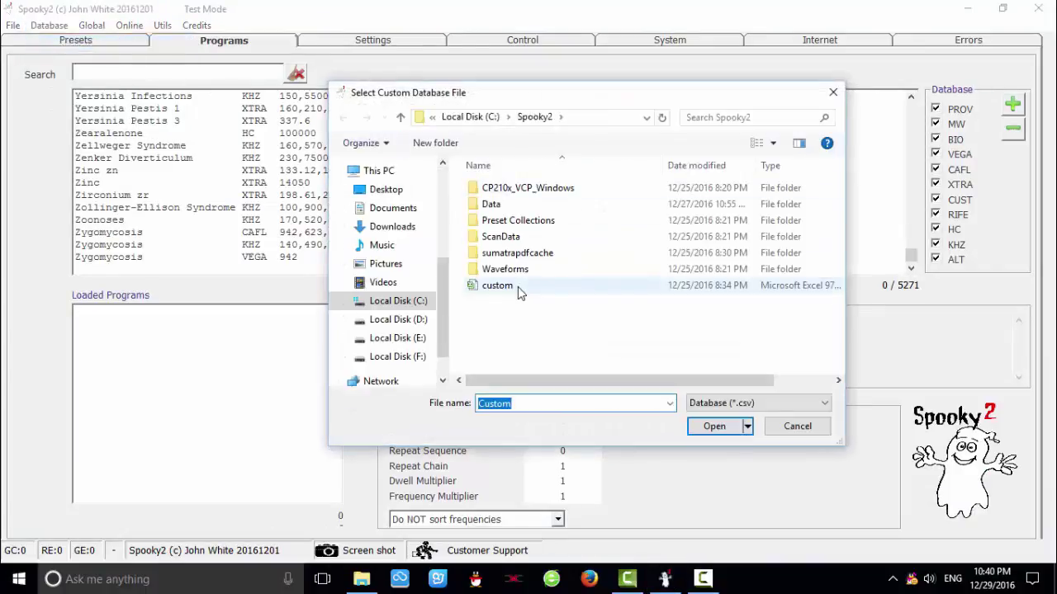
left_click(516, 289)
left_click(708, 429)
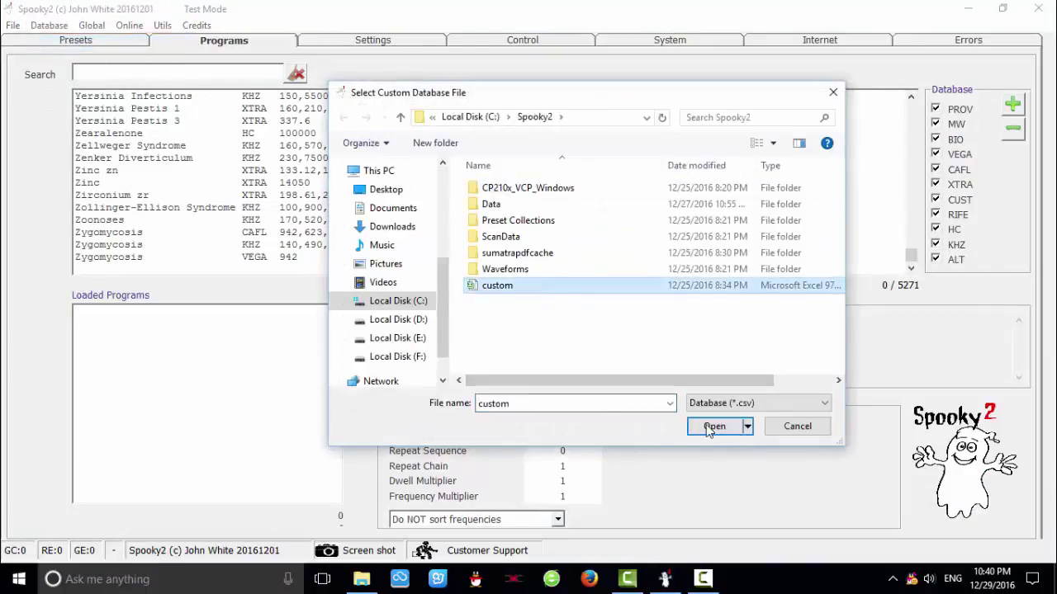
left_click(709, 428)
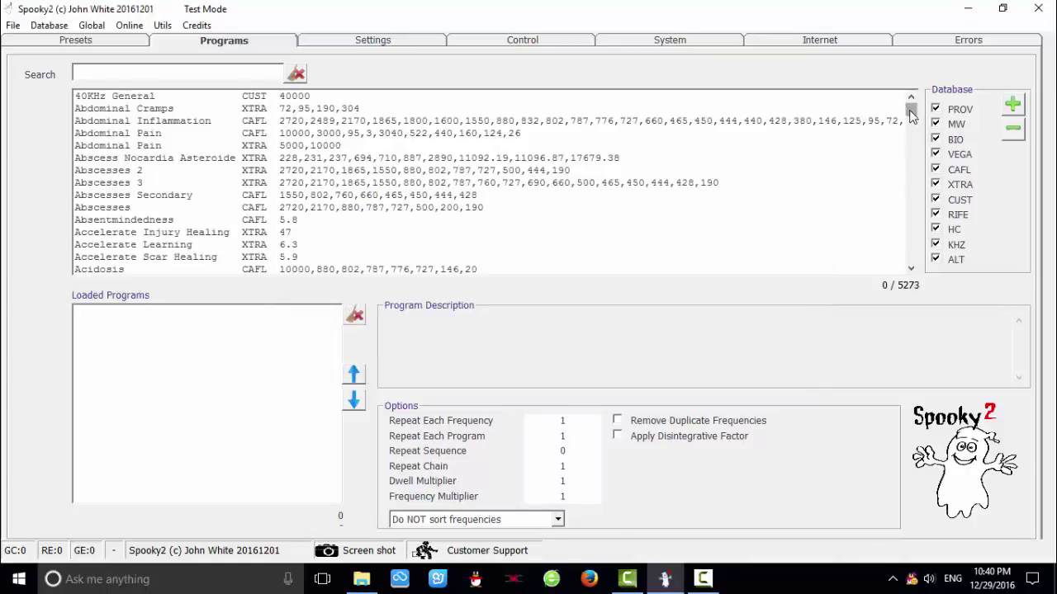
left_click_drag(910, 112, 912, 256)
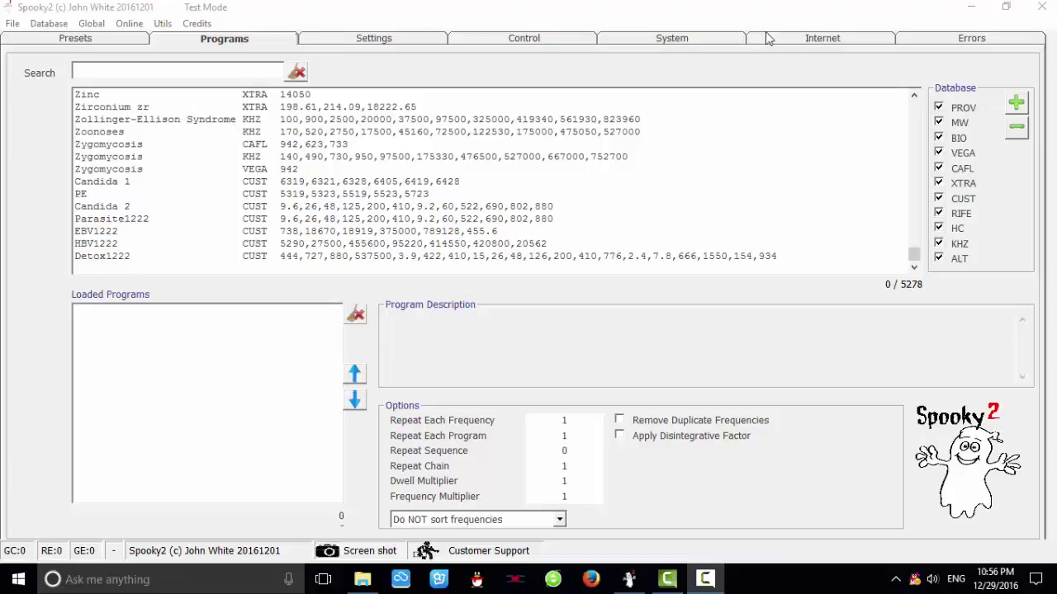
Open the desktop custom file in Notepad and copy its entire contents
left_click(973, 8)
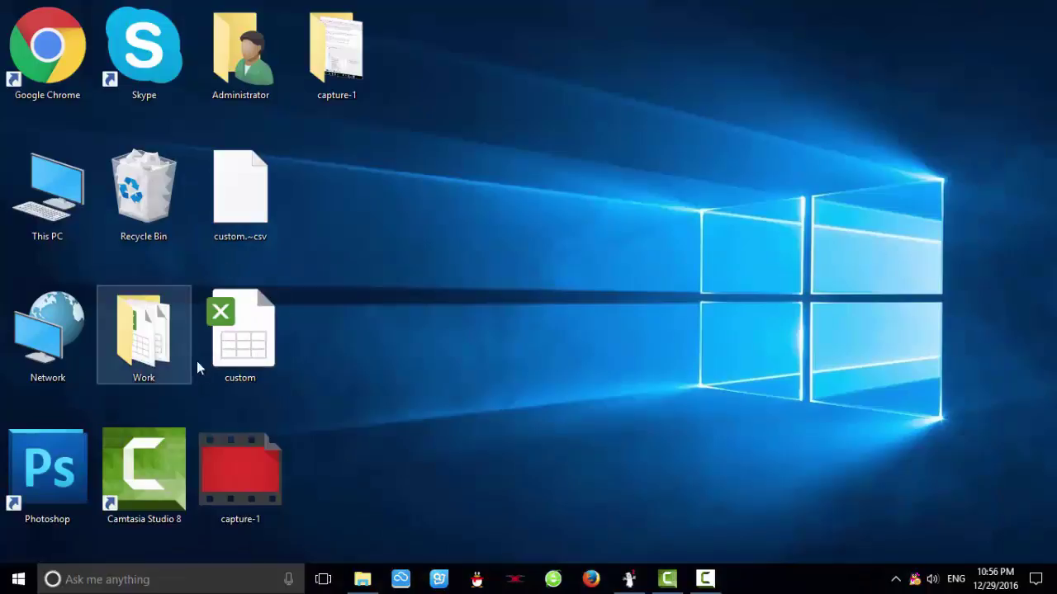
left_click(247, 341)
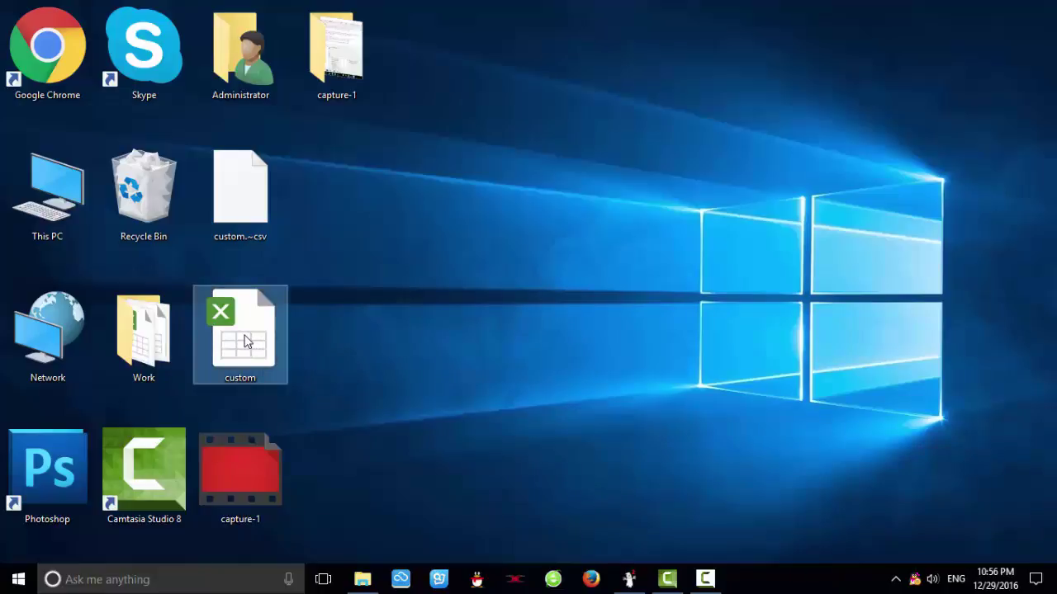
right_click(244, 341)
mouse_move(370, 136)
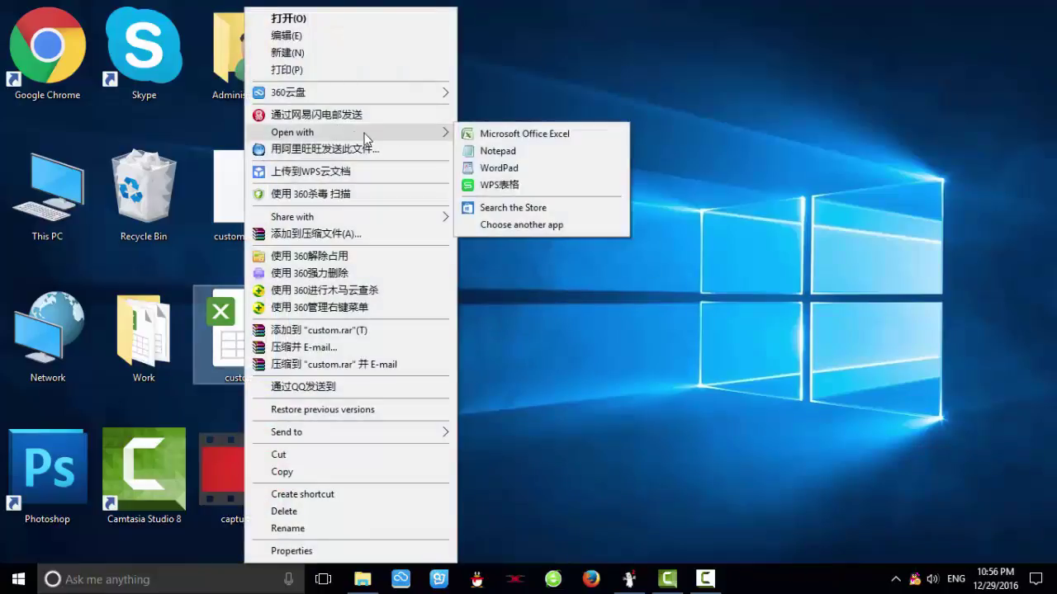
left_click(501, 150)
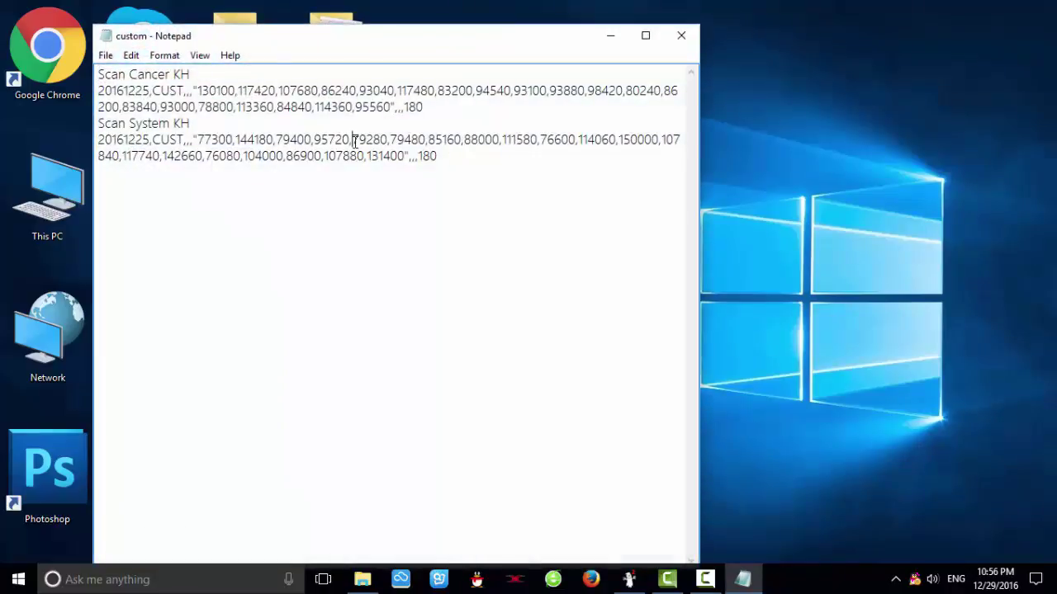
key("ctrl+a")
key("ctrl+c")
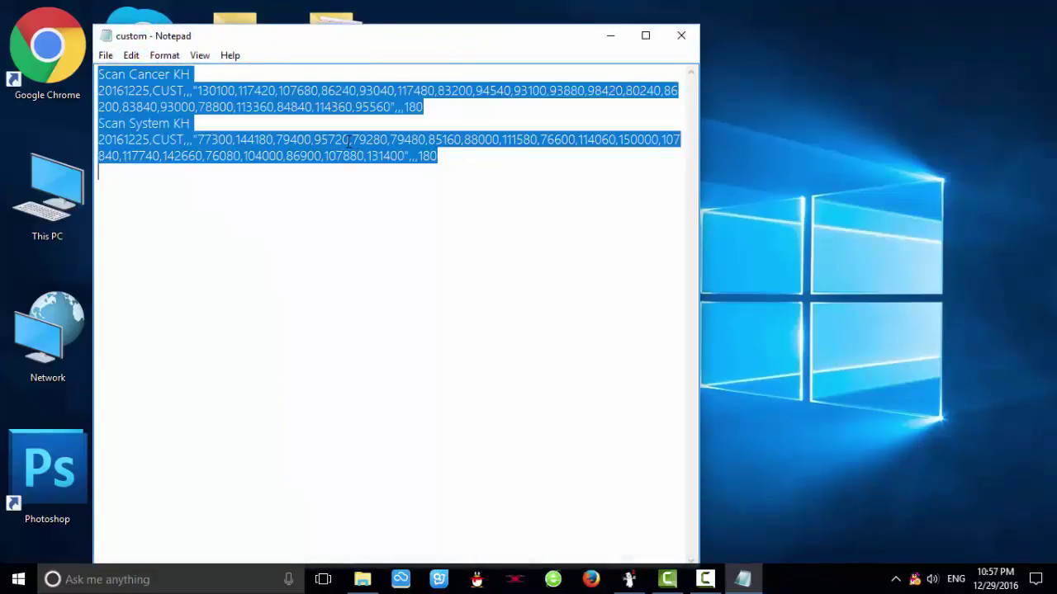
left_click(615, 37)
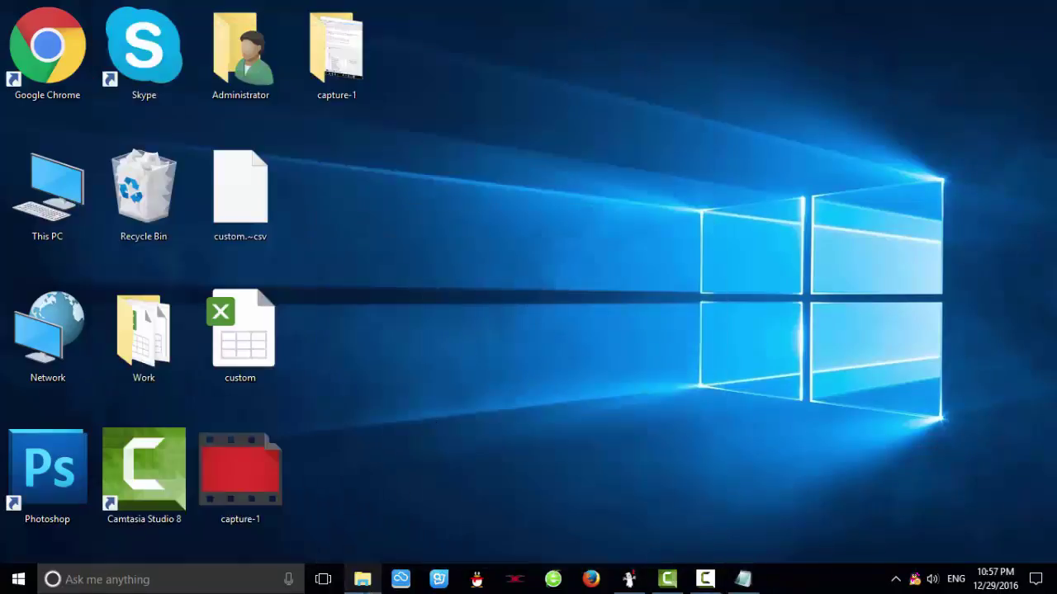
Open the custom file from C:\Spooky2 in Notepad, append the copied scan programs at the end, save, and close it
left_click(363, 579)
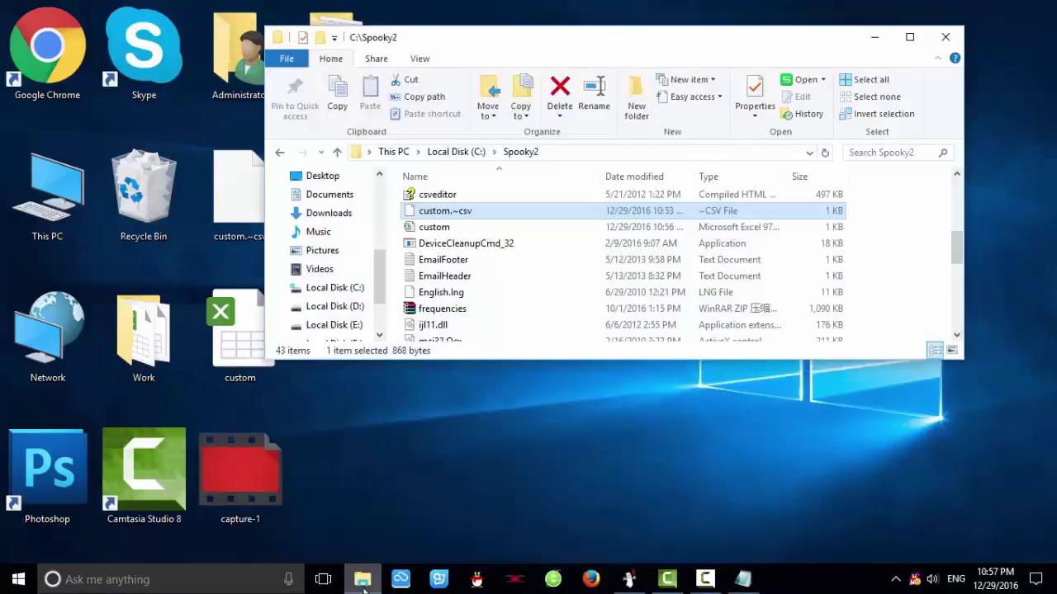
left_click(458, 231)
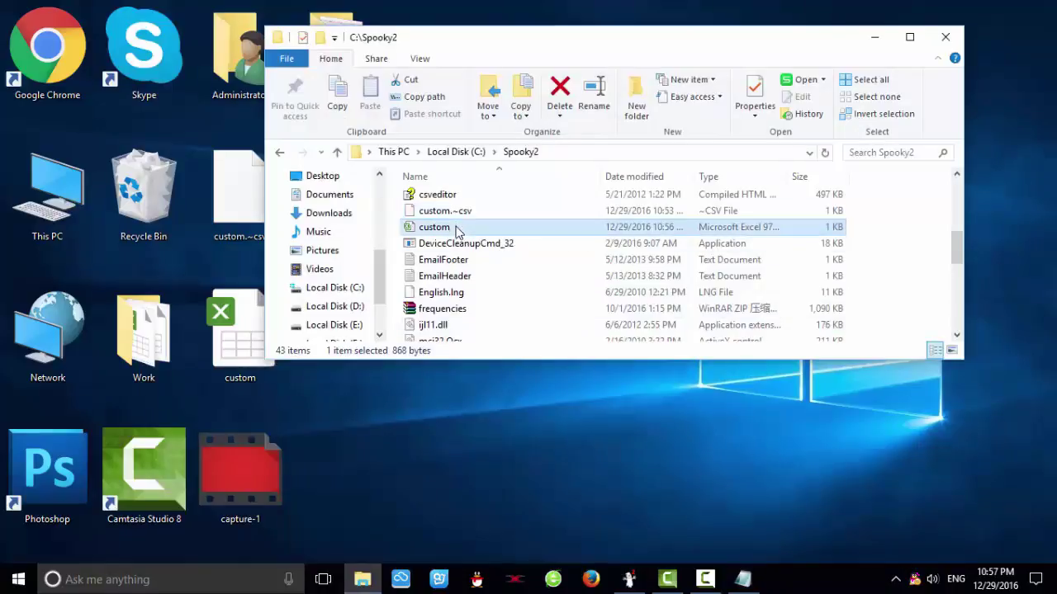
right_click(457, 231)
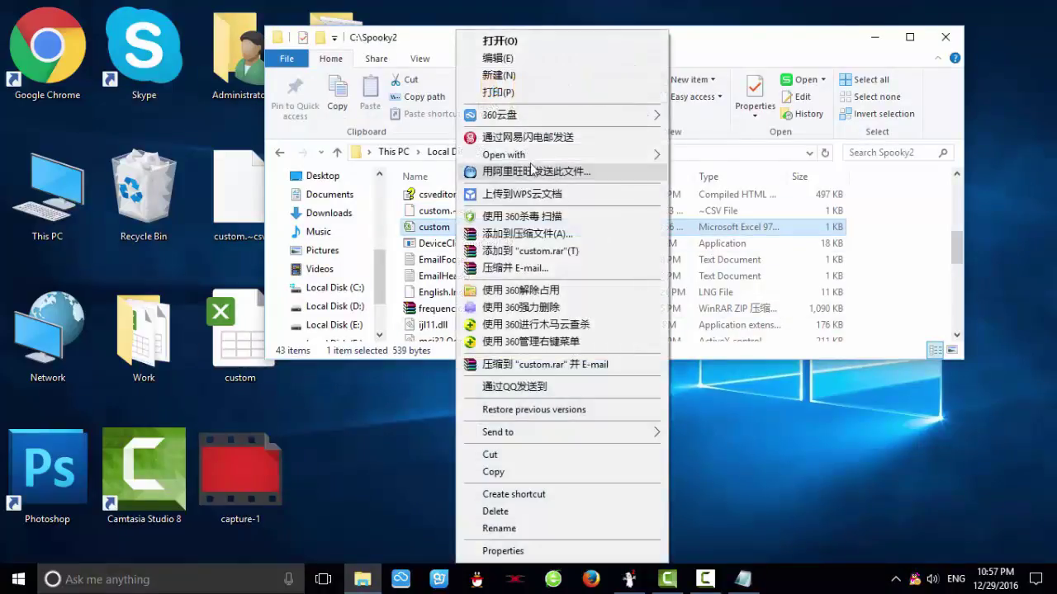
mouse_move(578, 154)
left_click(706, 175)
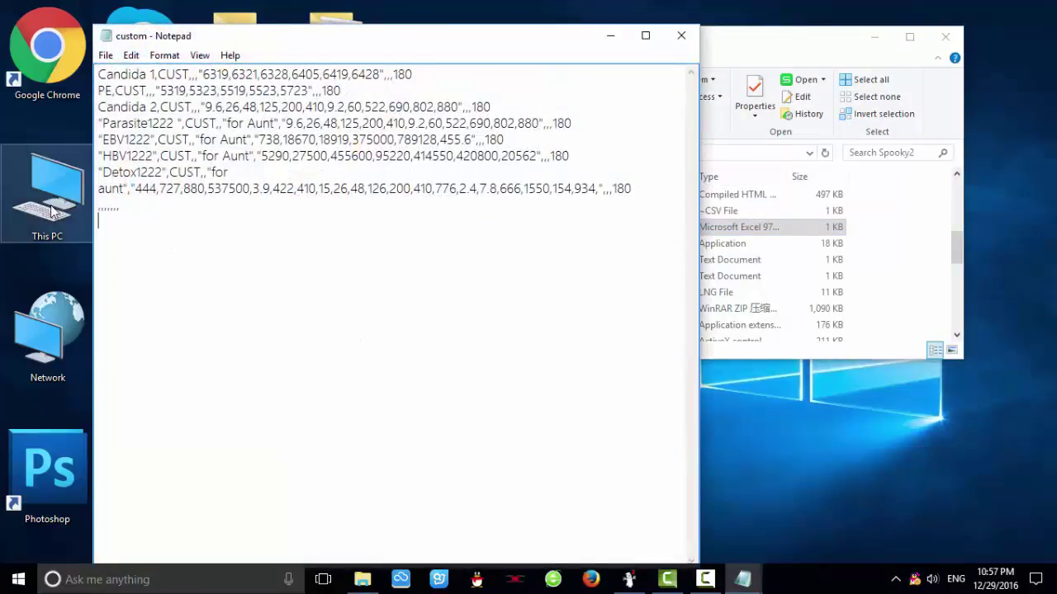
key("ctrl+v")
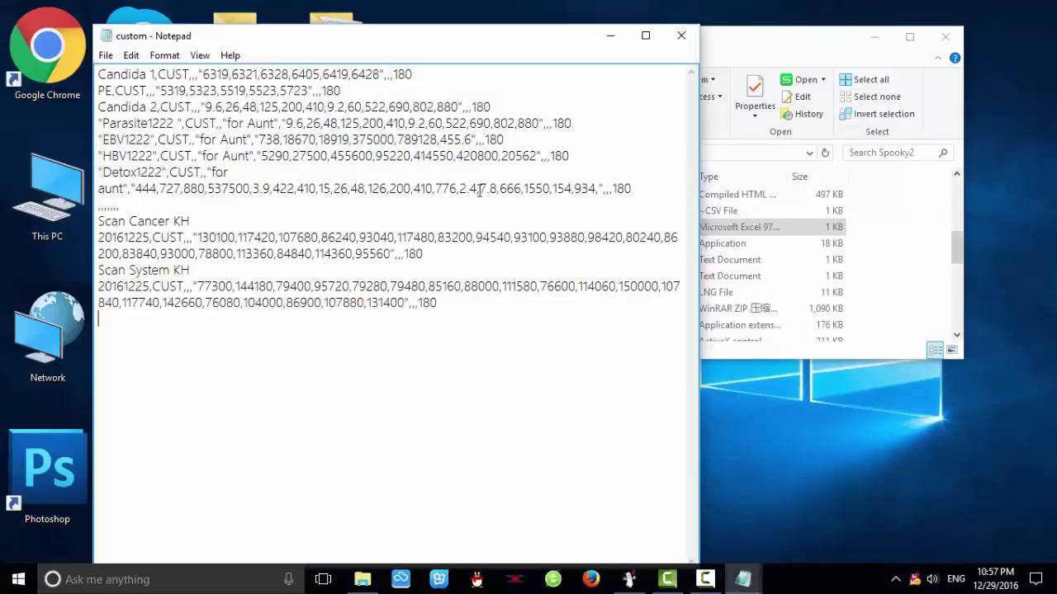
left_click(680, 35)
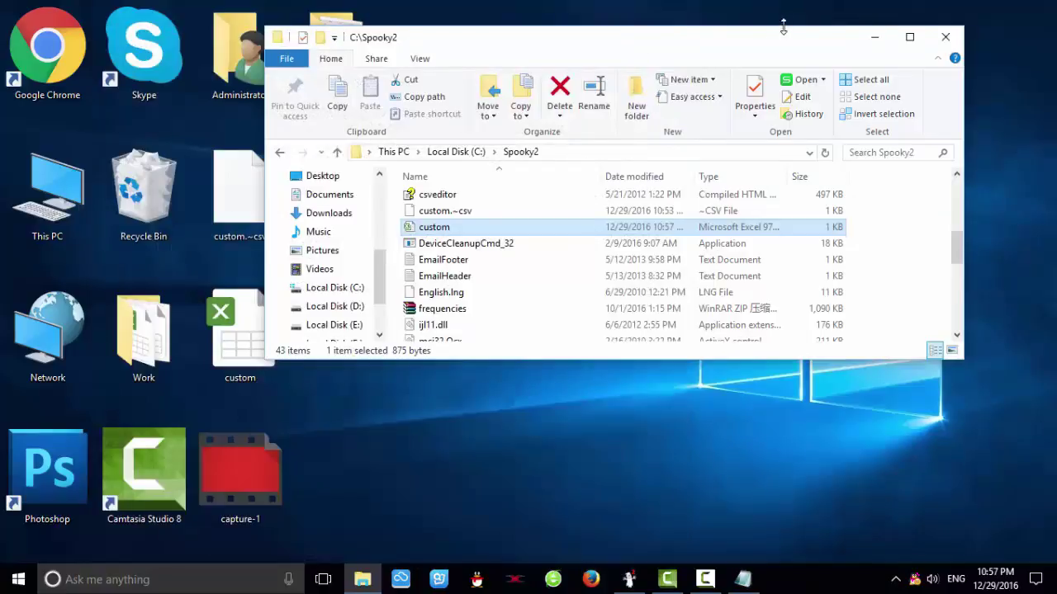
Return to Spooky2, reload the edited custom database file, and view the custom entries at the list's end
left_click(630, 583)
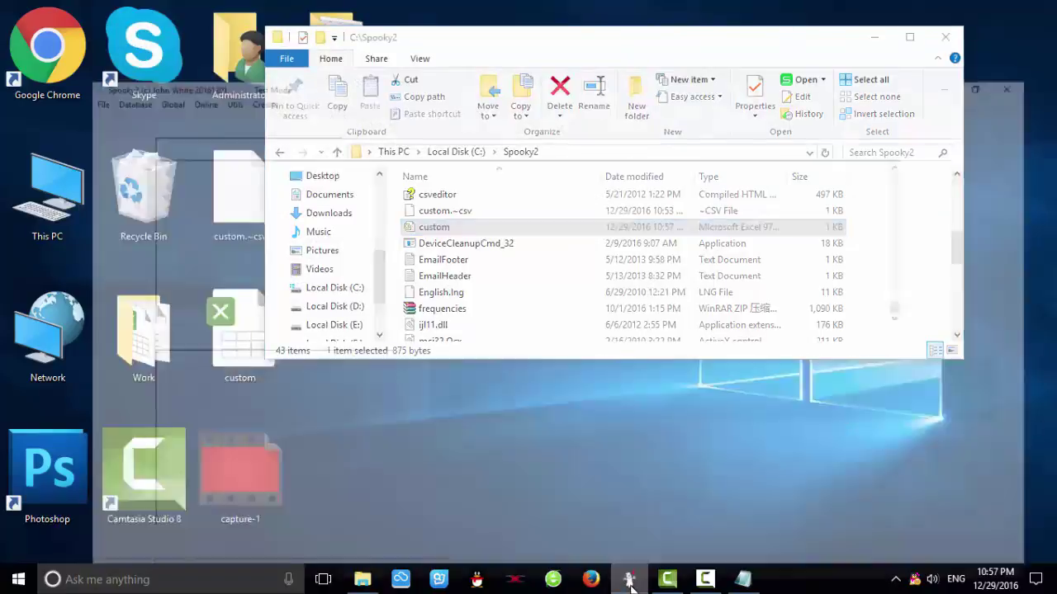
left_click(50, 25)
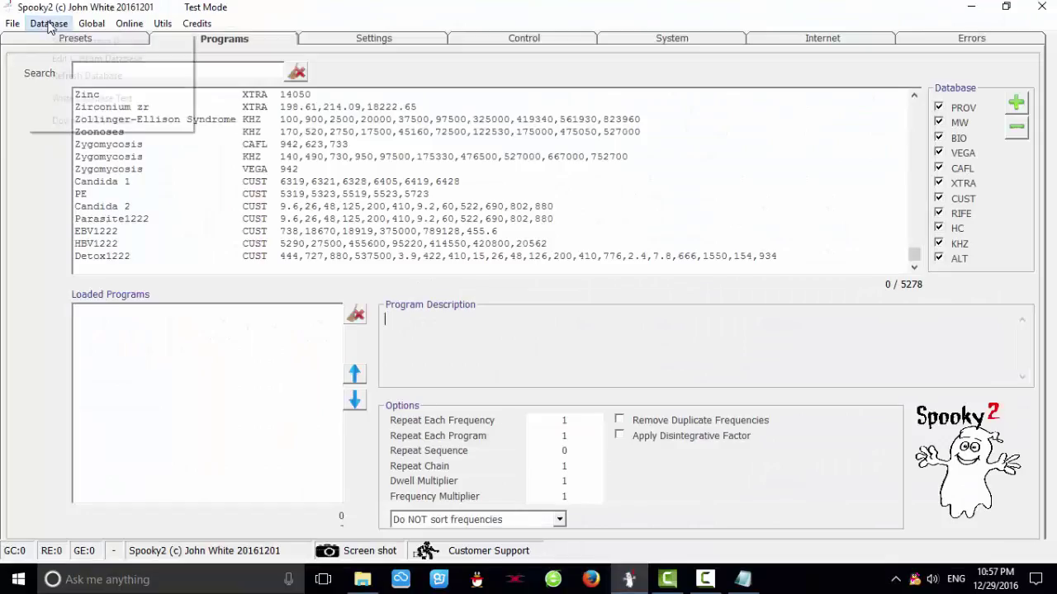
left_click(59, 44)
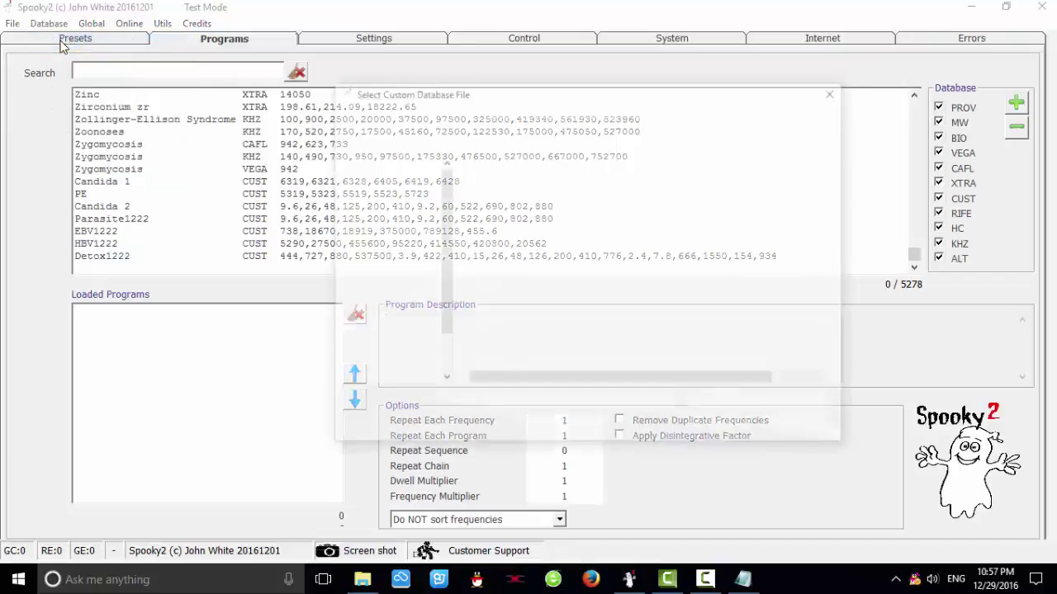
left_click(561, 286)
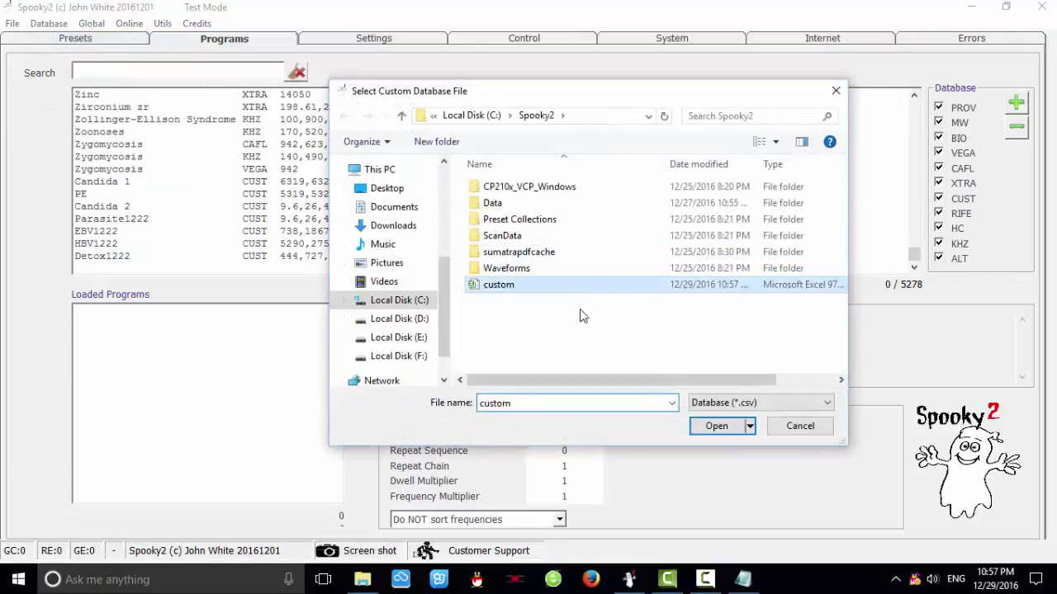
left_click(715, 428)
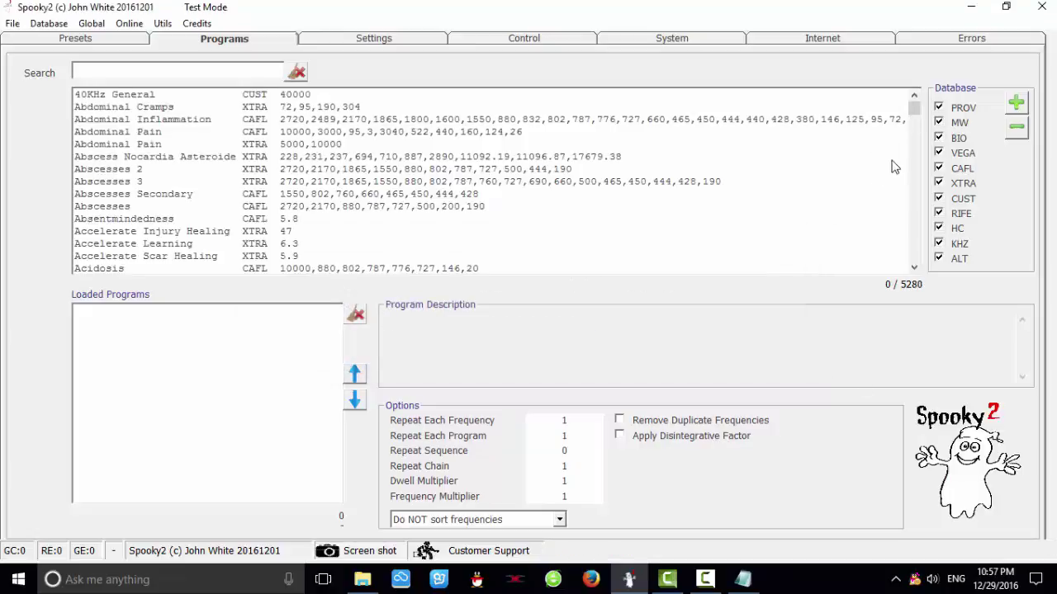
left_click_drag(914, 108, 914, 262)
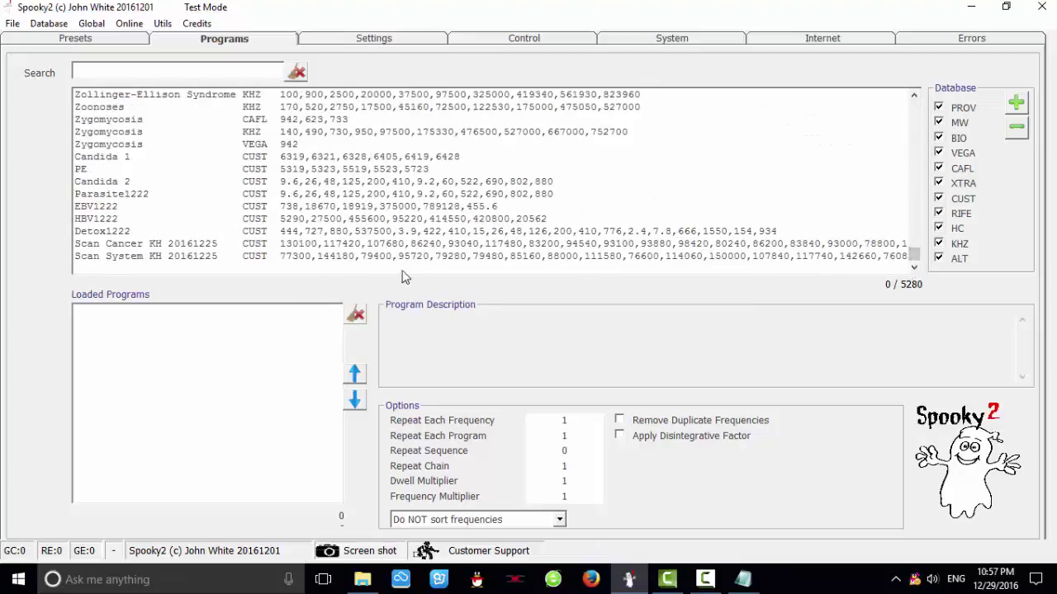